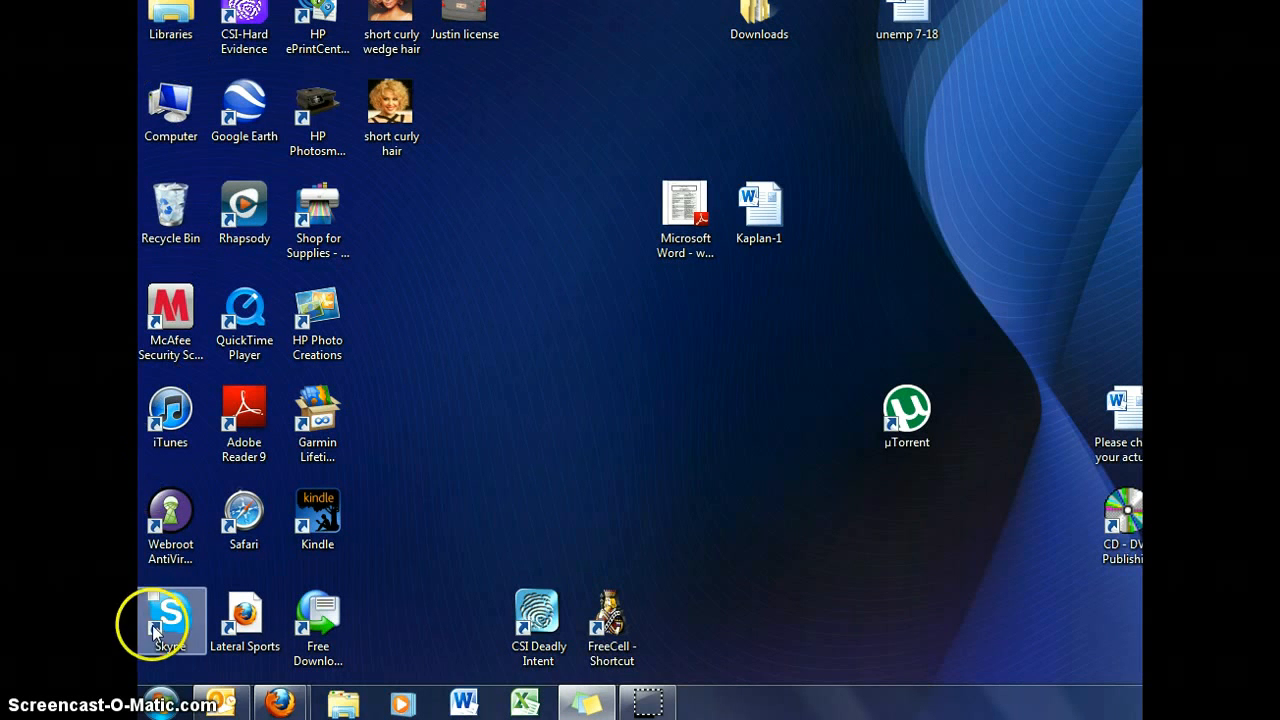
- Open the Documents library from the Start menu and close it again
left_click(159, 705)
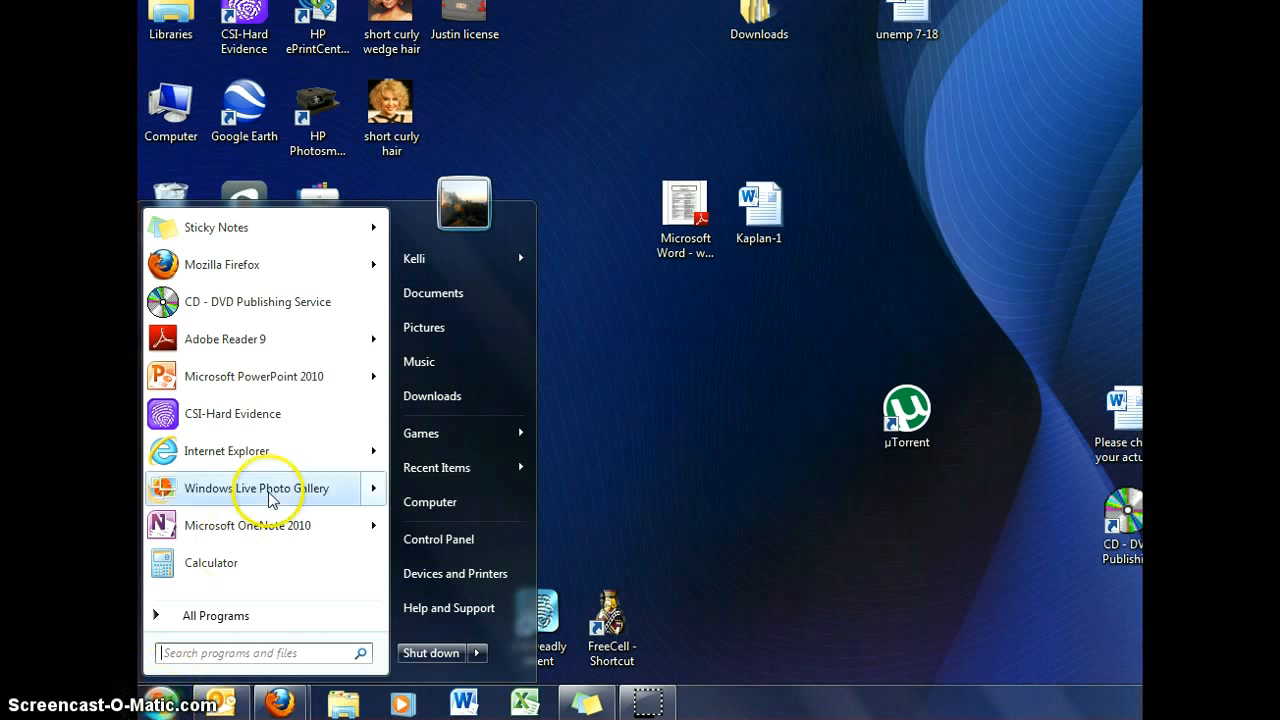
left_click(432, 295)
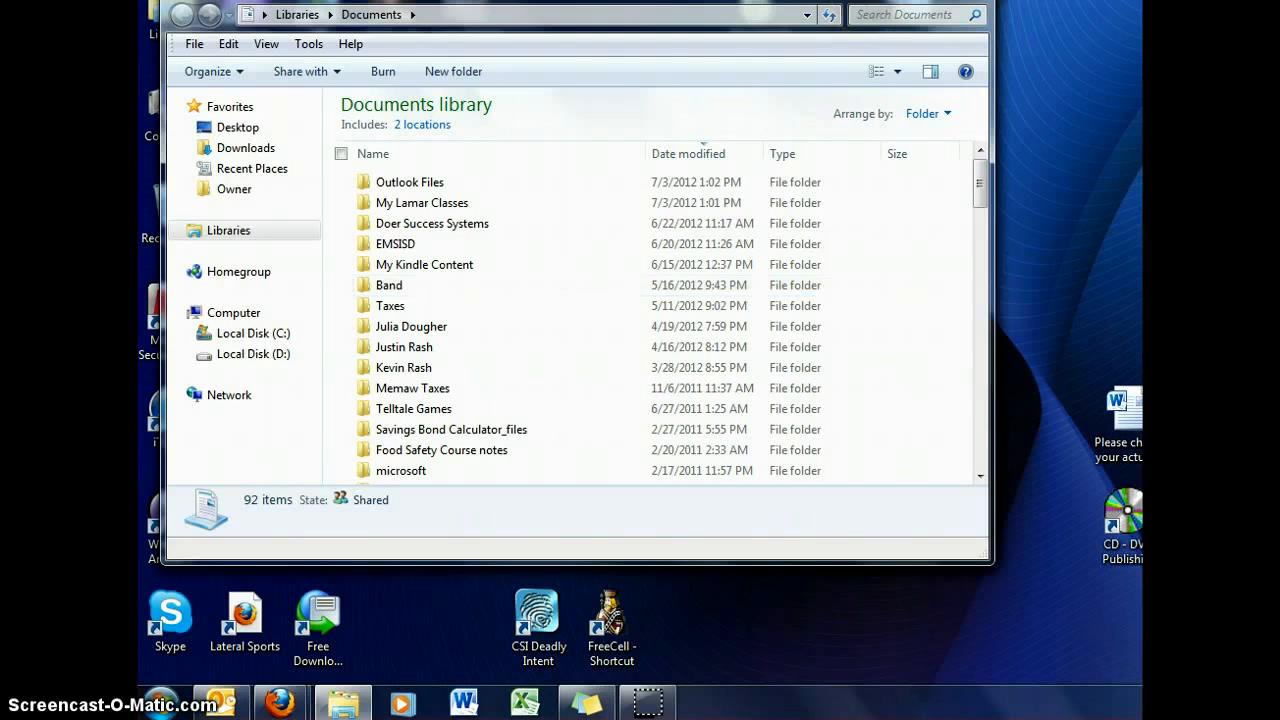
left_click(966, 1)
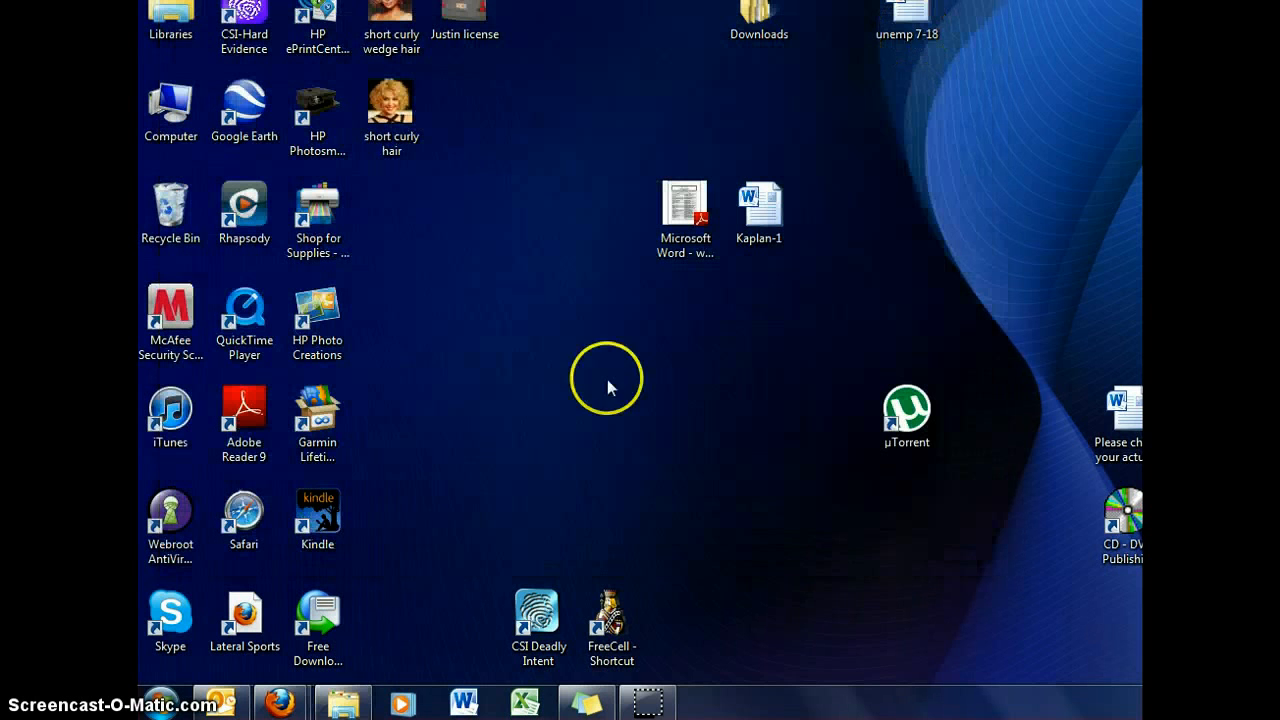
- Launch Microsoft Word 2010 and look over the recent documents in the File backstage view
left_click(465, 705)
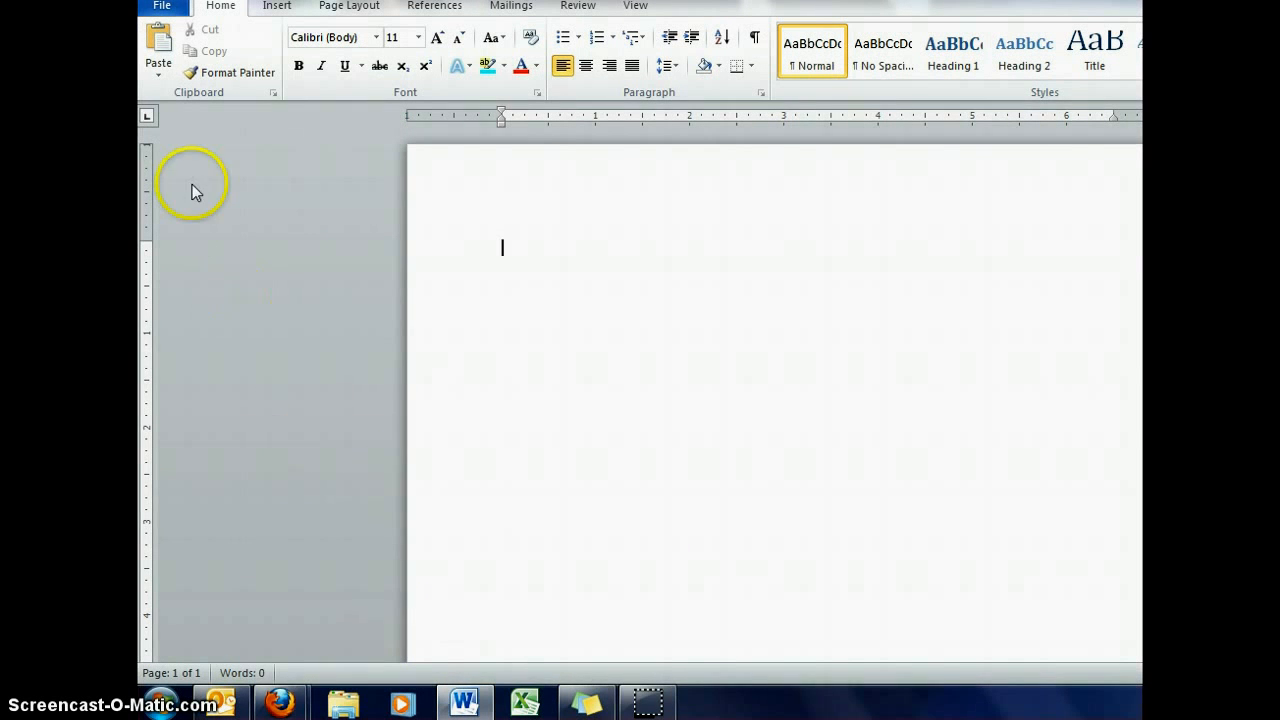
left_click(164, 8)
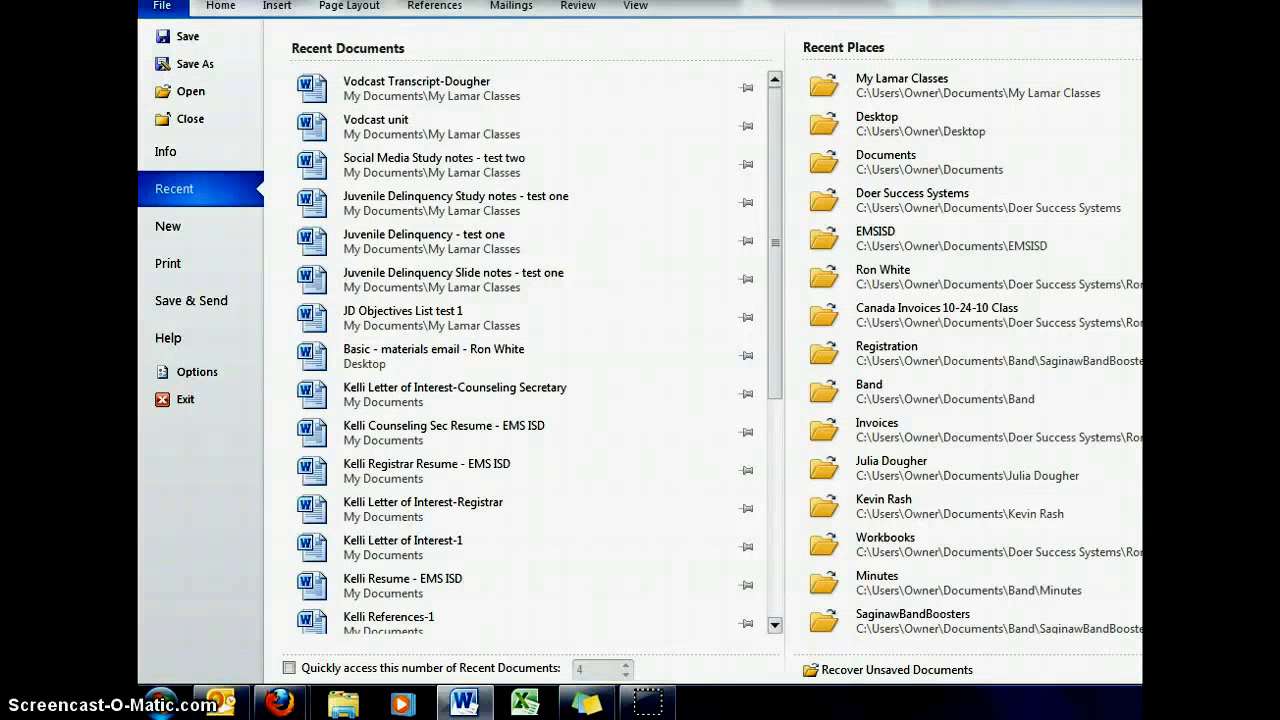
left_click(165, 9)
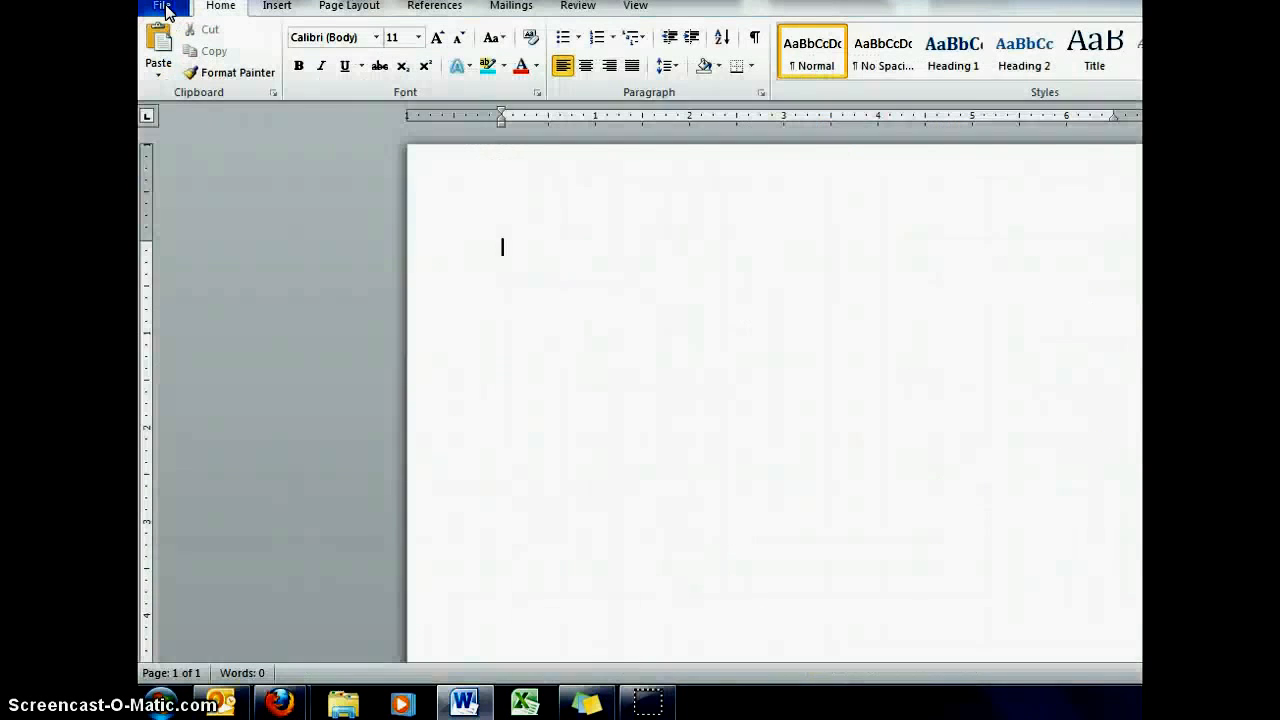
left_click(165, 9)
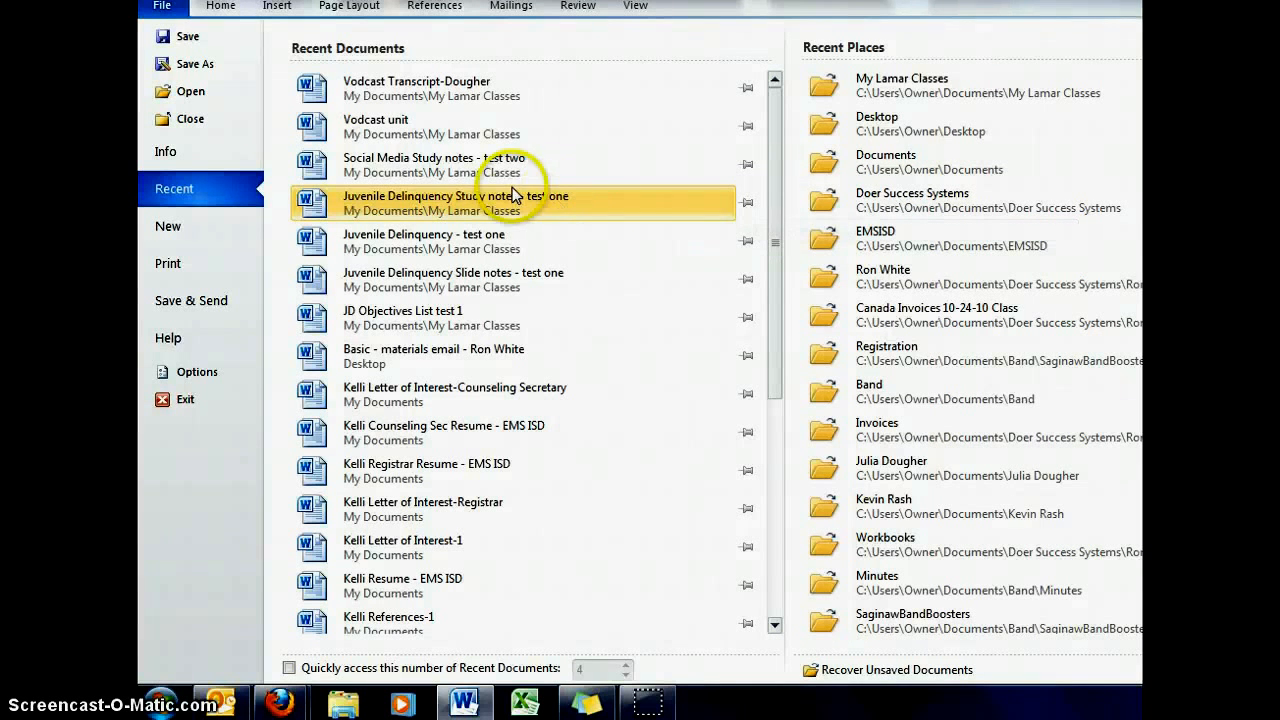
left_click(222, 8)
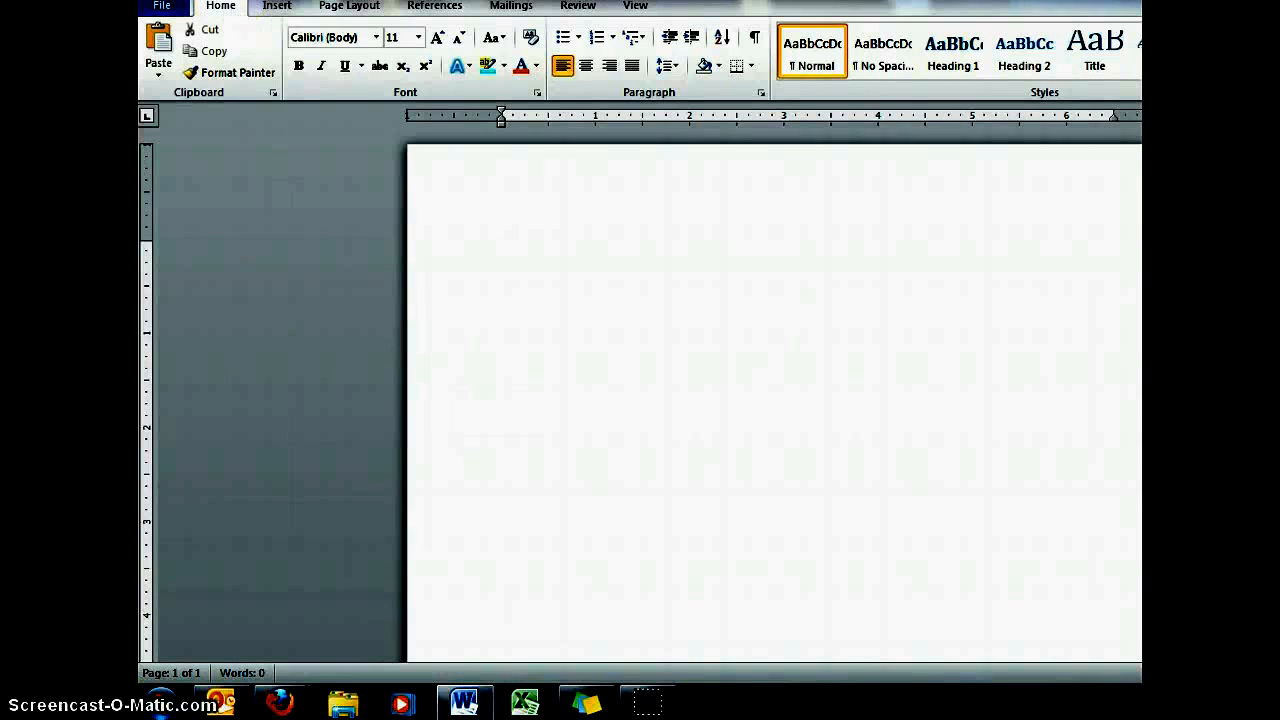
left_click(285, 8)
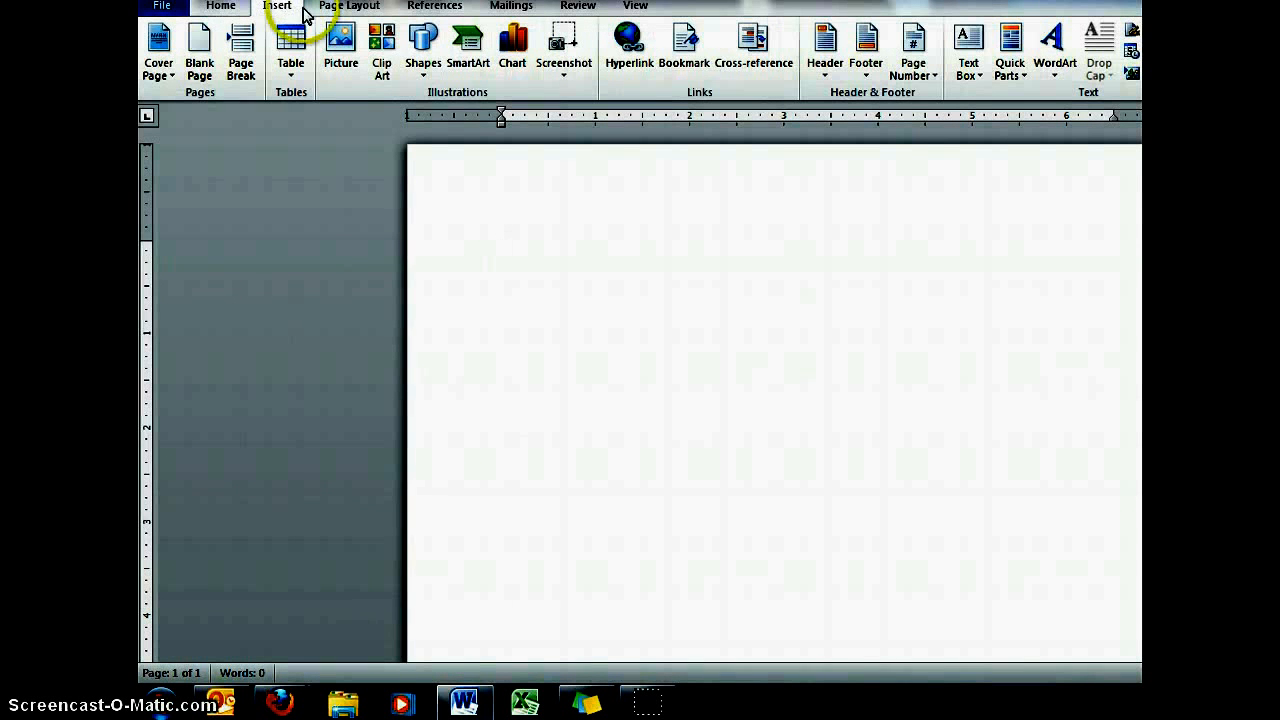
left_click(353, 10)
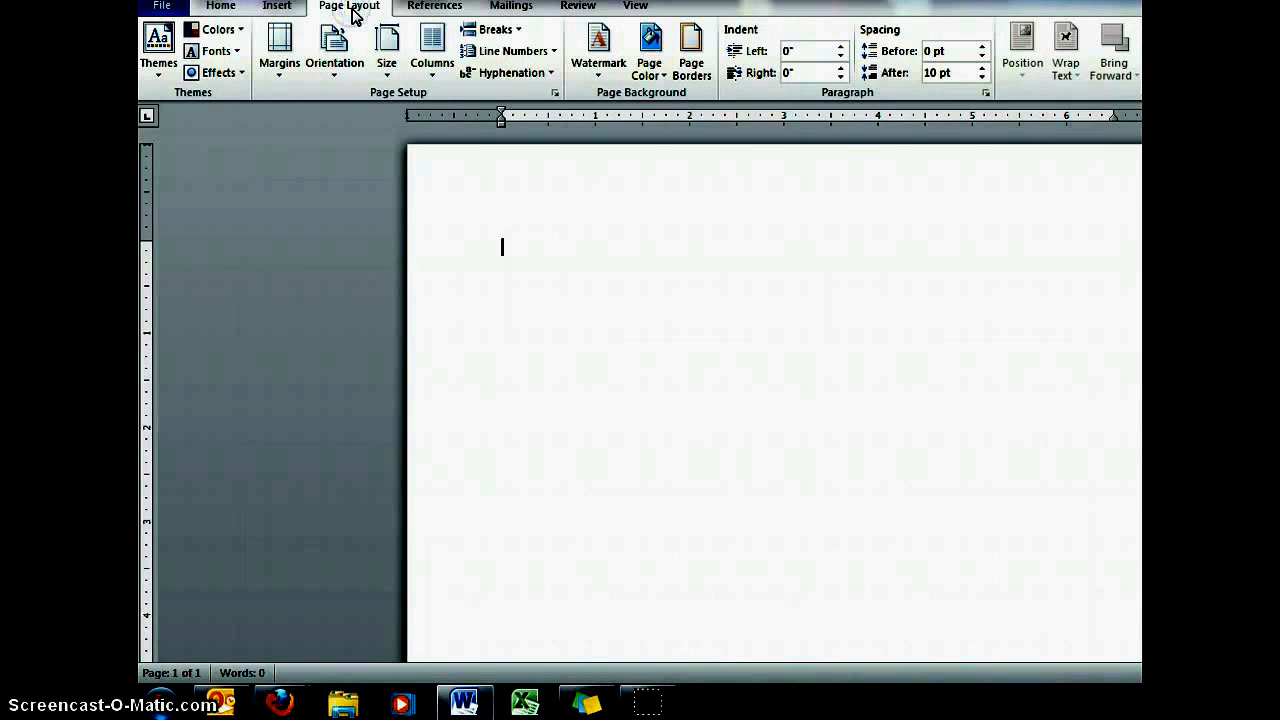
left_click(440, 10)
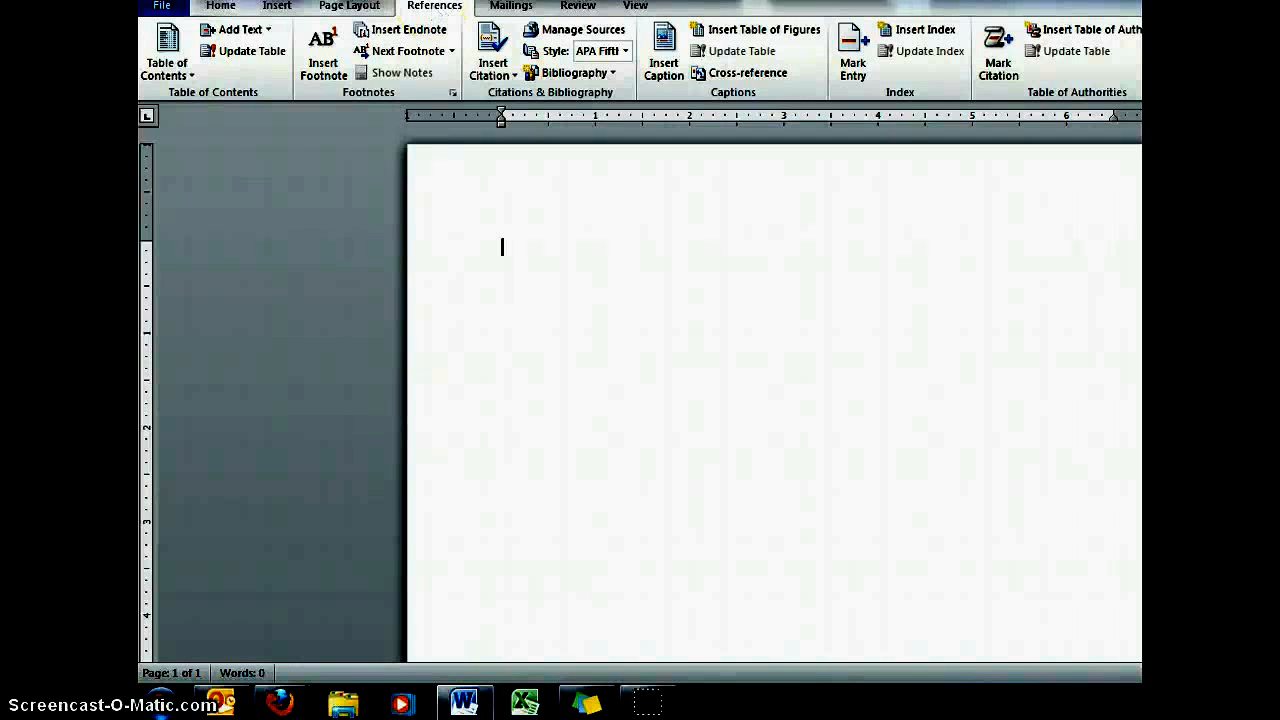
- Open the page margin presets and close them without choosing one
left_click(345, 8)
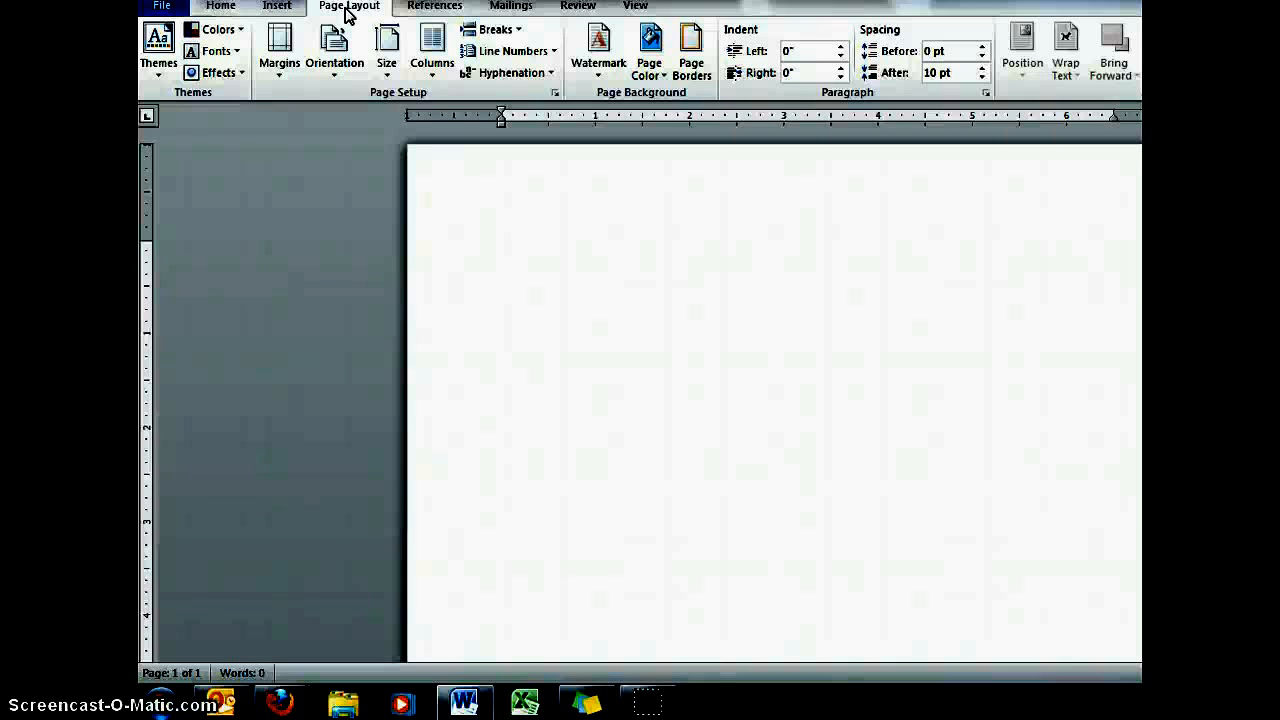
left_click(279, 52)
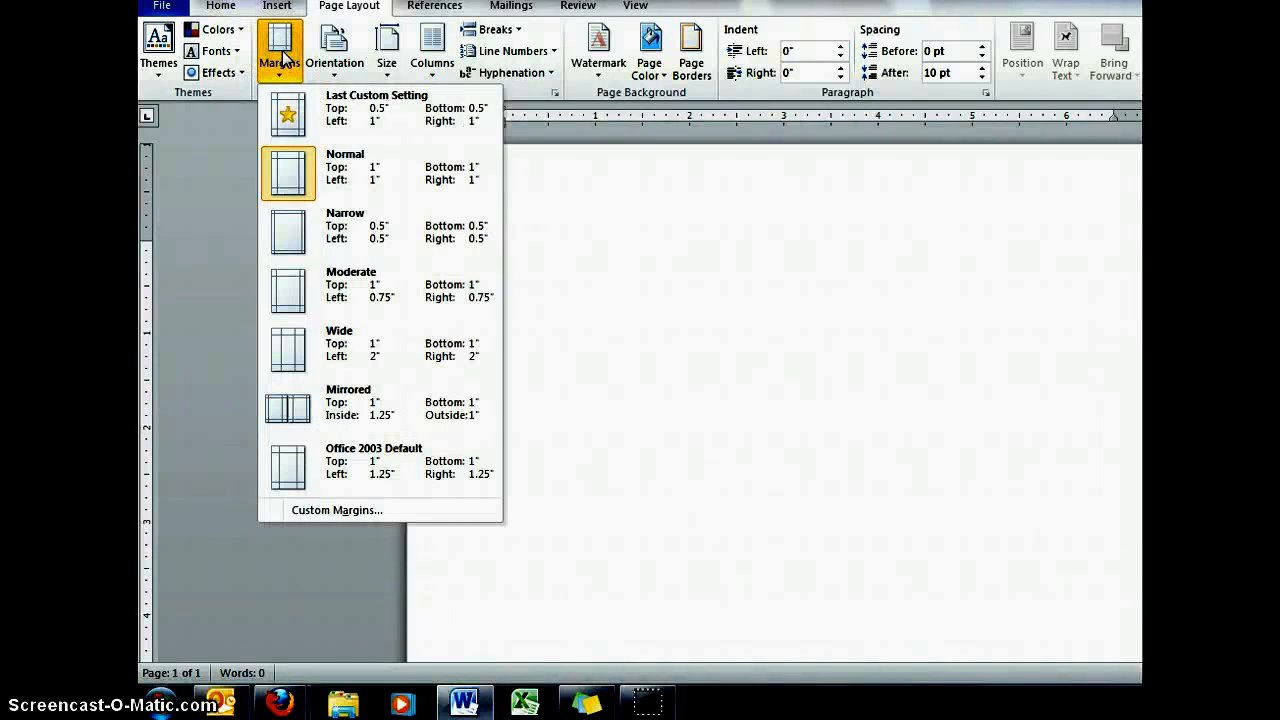
left_click(404, 127)
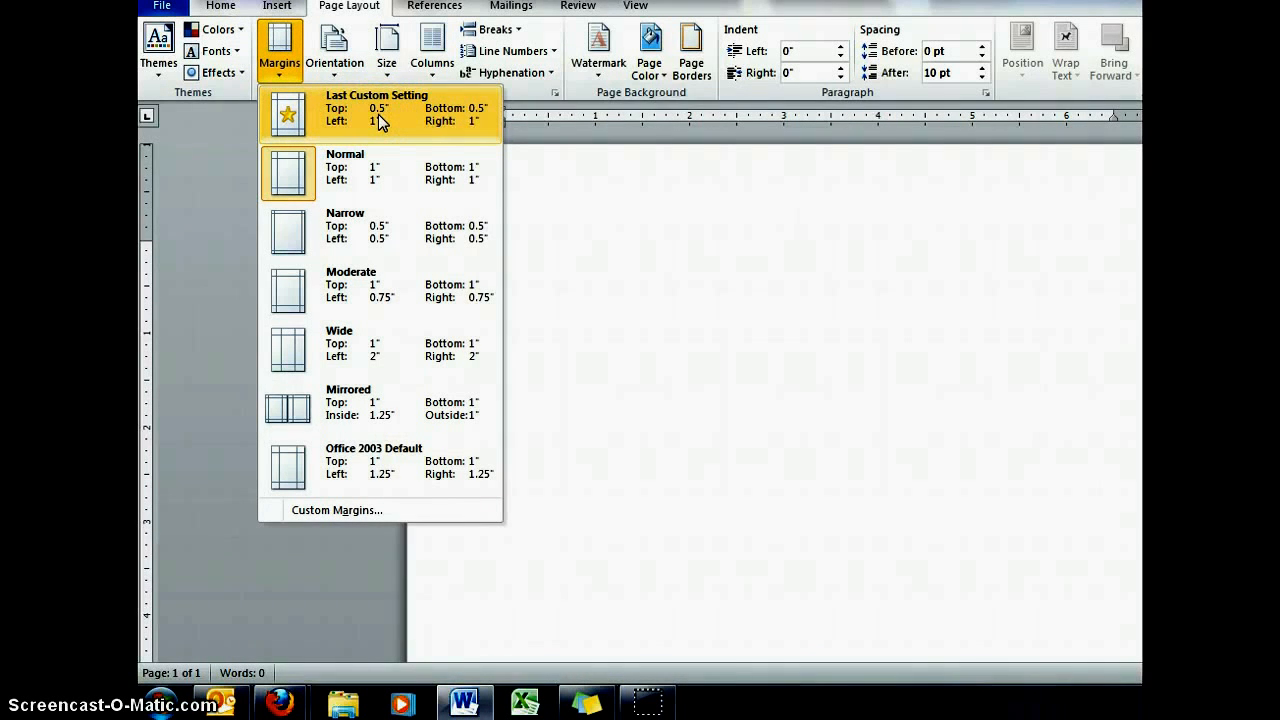
left_click(282, 58)
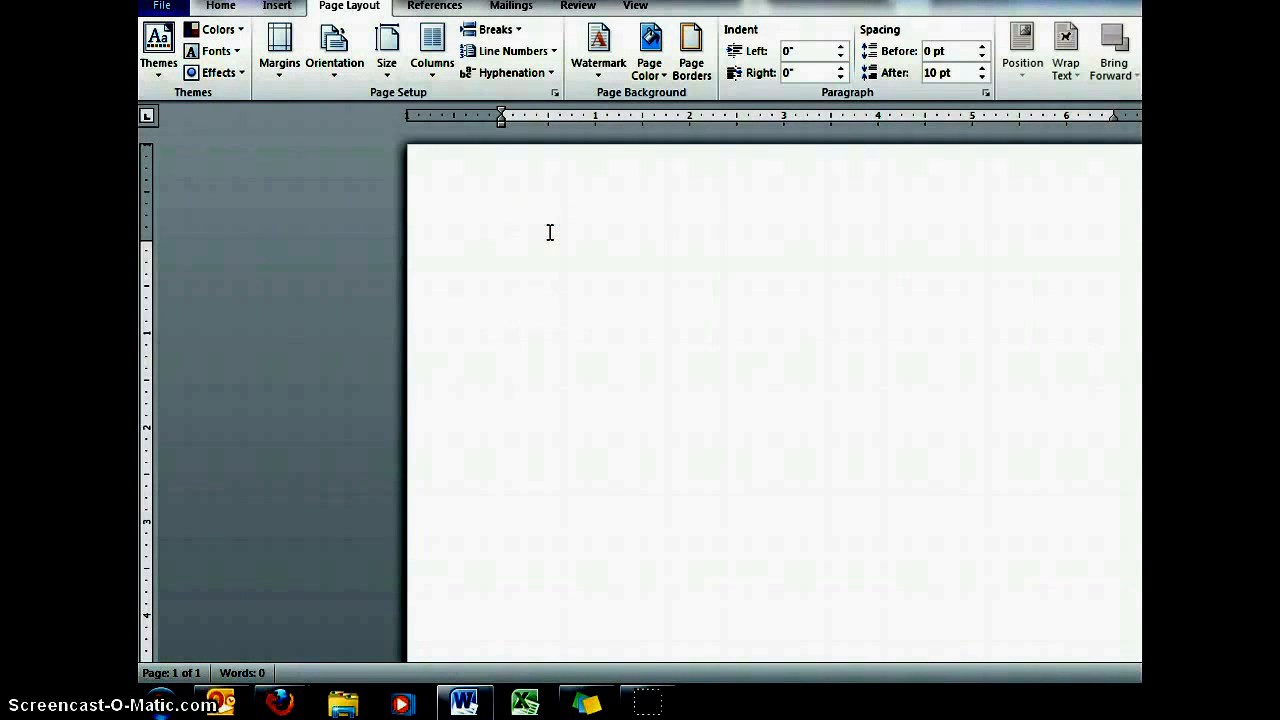
- Enter the sentence "The boy jumped high!" at the start of the blank document
type("The boy jumpe")
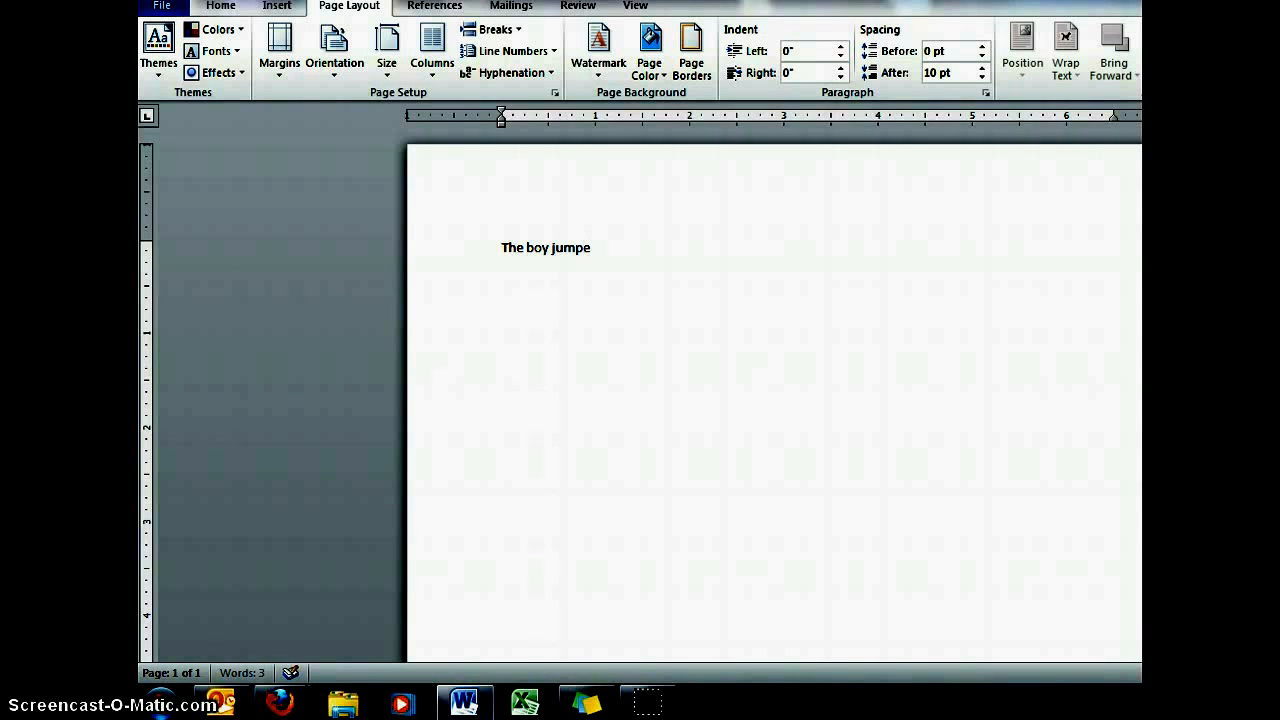
type("d high!")
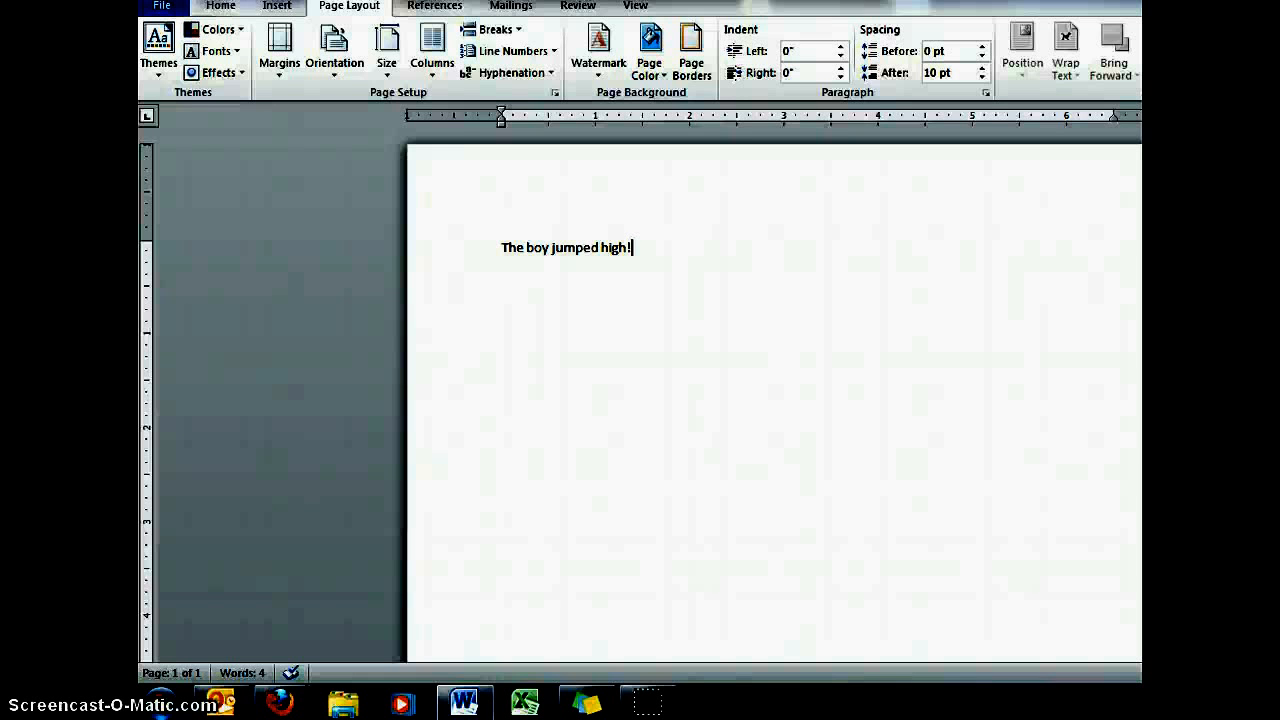
- Select the word "jumped" and highlight it in turquoise
left_click(553, 248)
left_click_drag(560, 247, 600, 248)
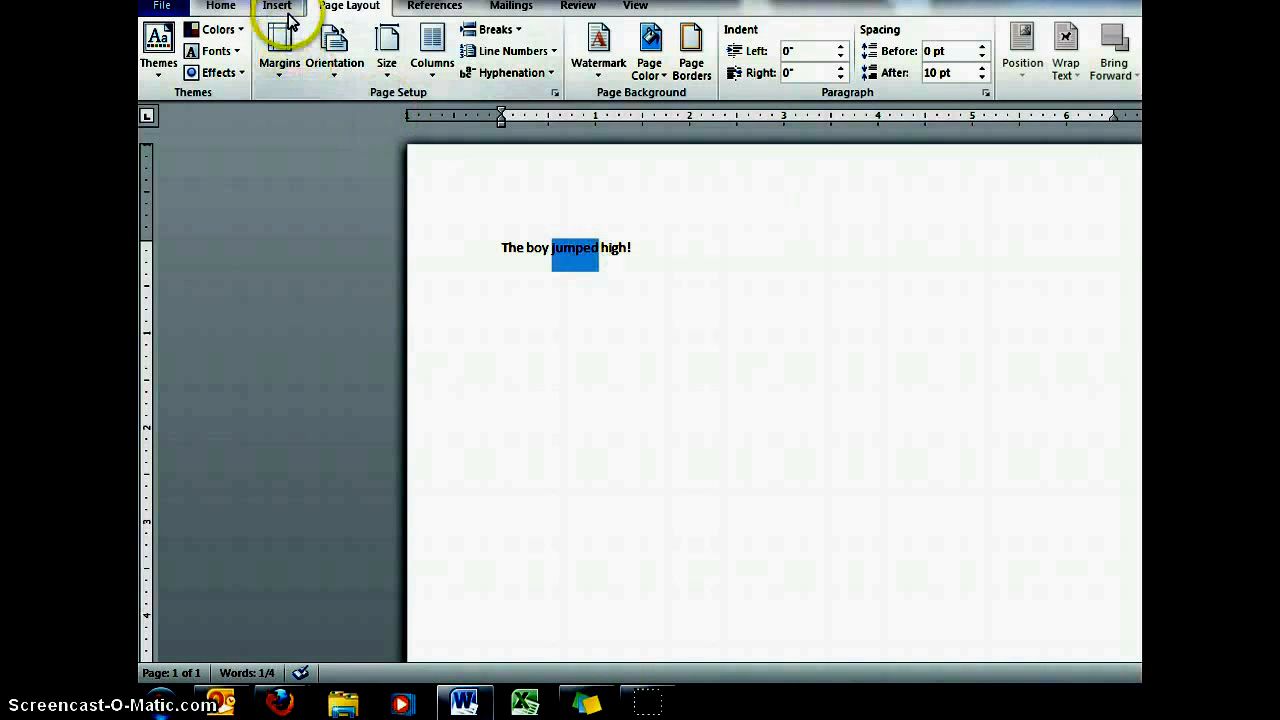
left_click(235, 8)
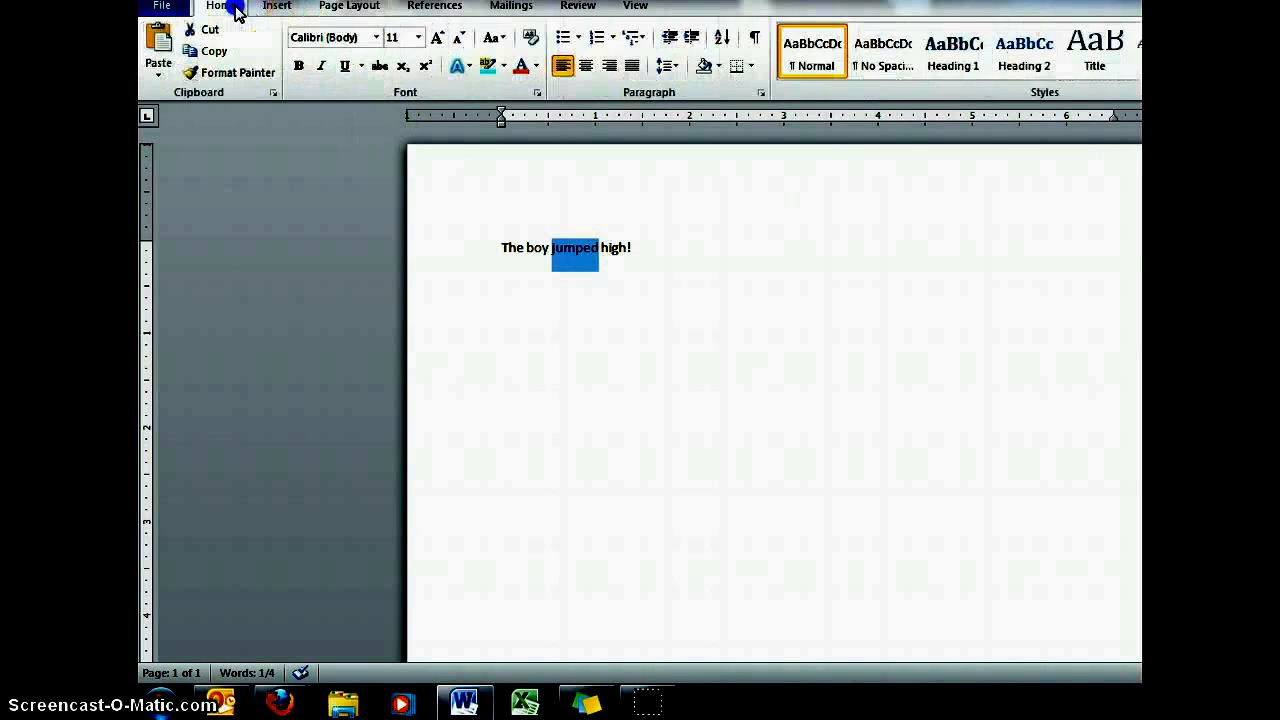
left_click(506, 68)
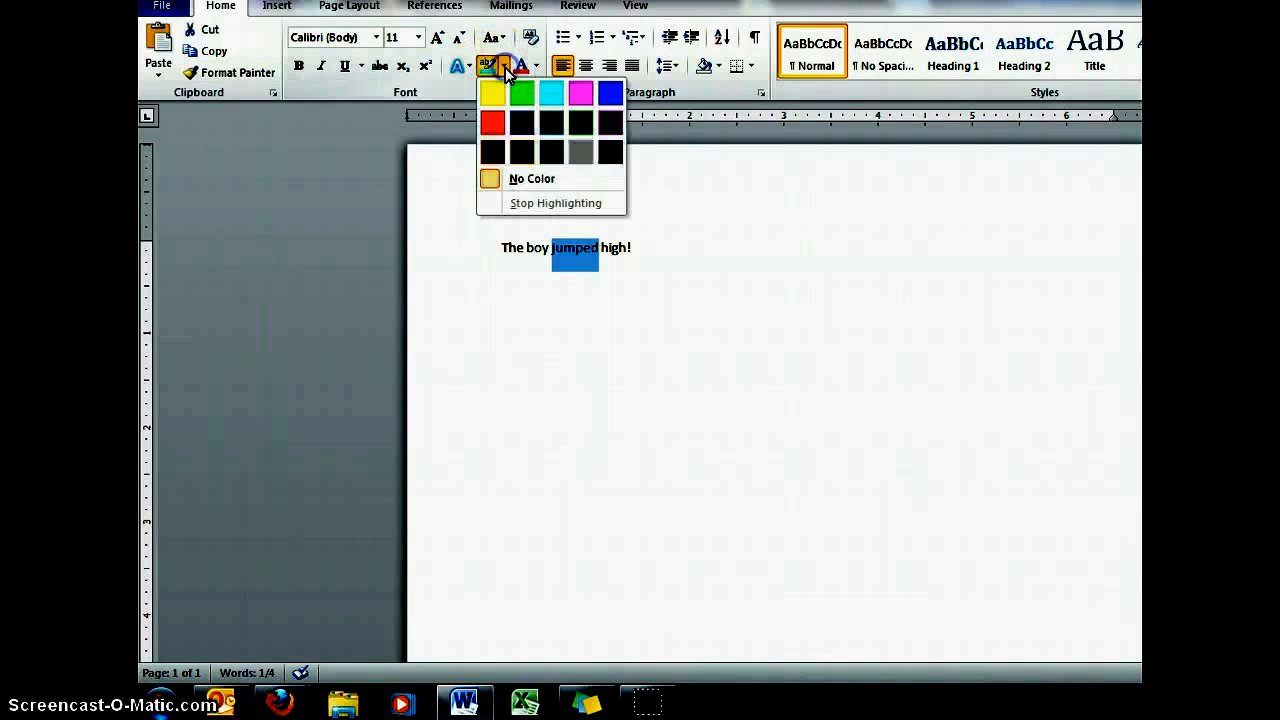
left_click(492, 67)
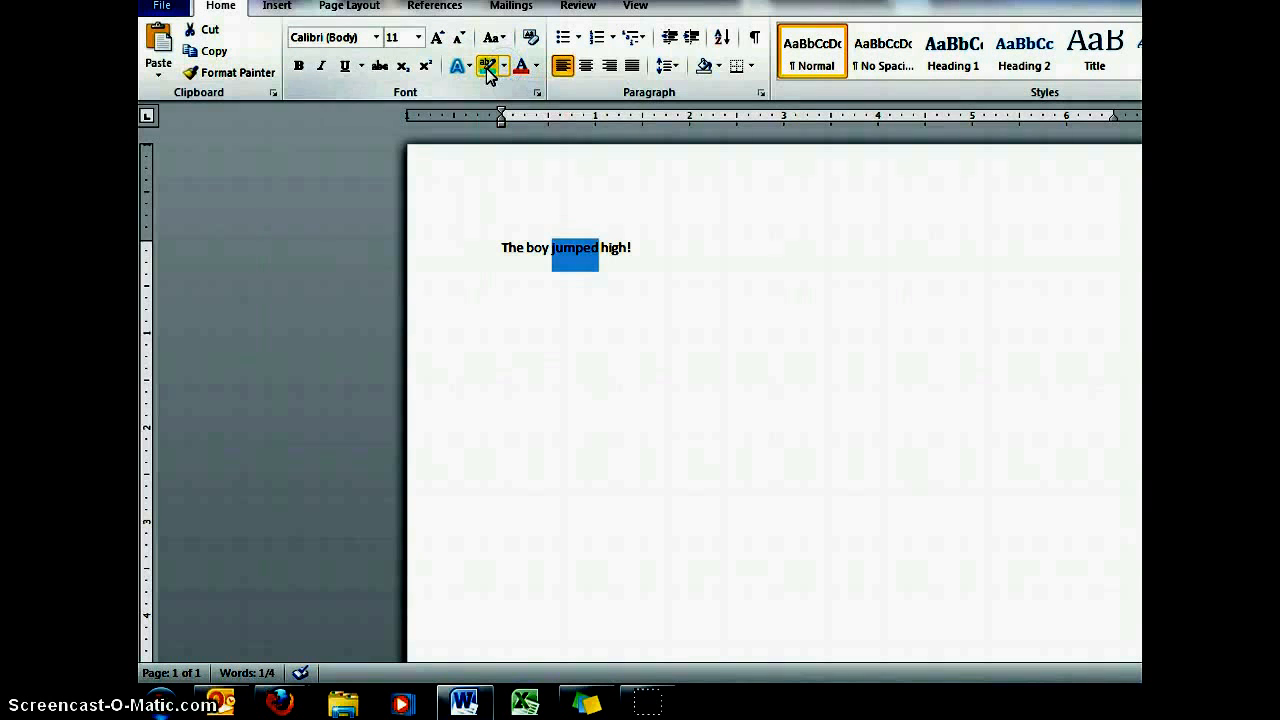
left_click(486, 68)
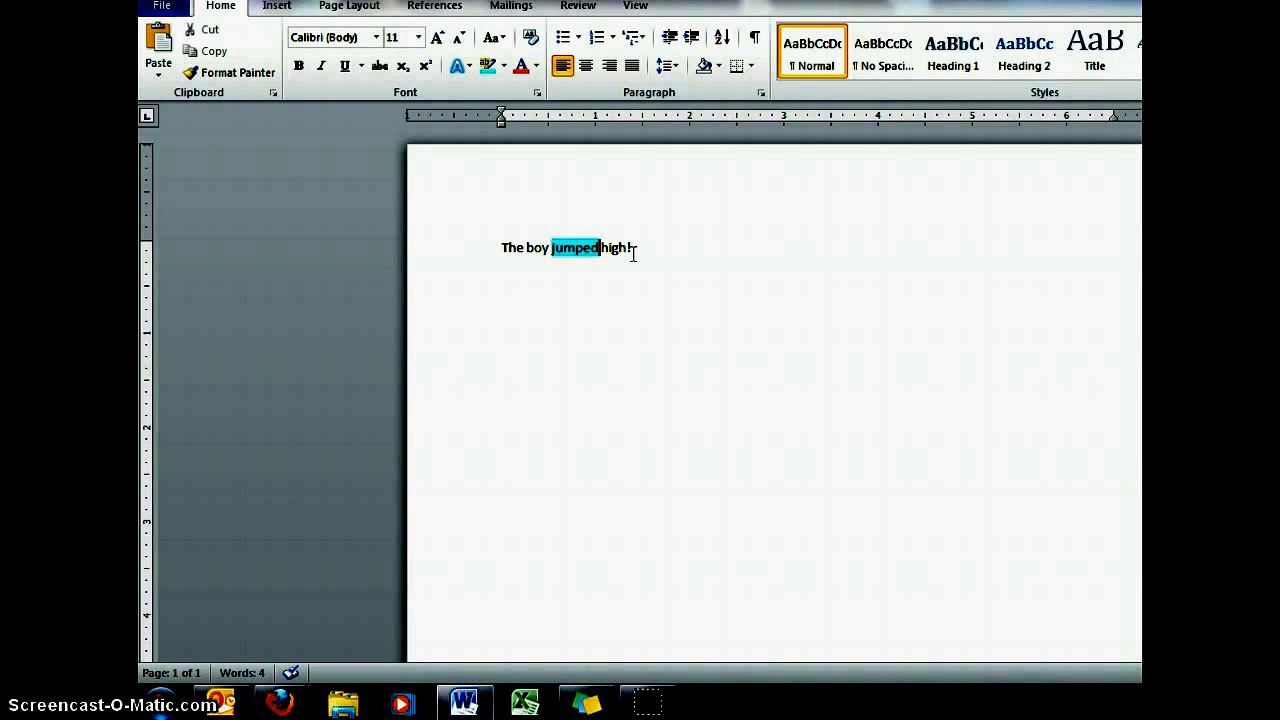
- Select the word "high" and make it bold
left_click(603, 248)
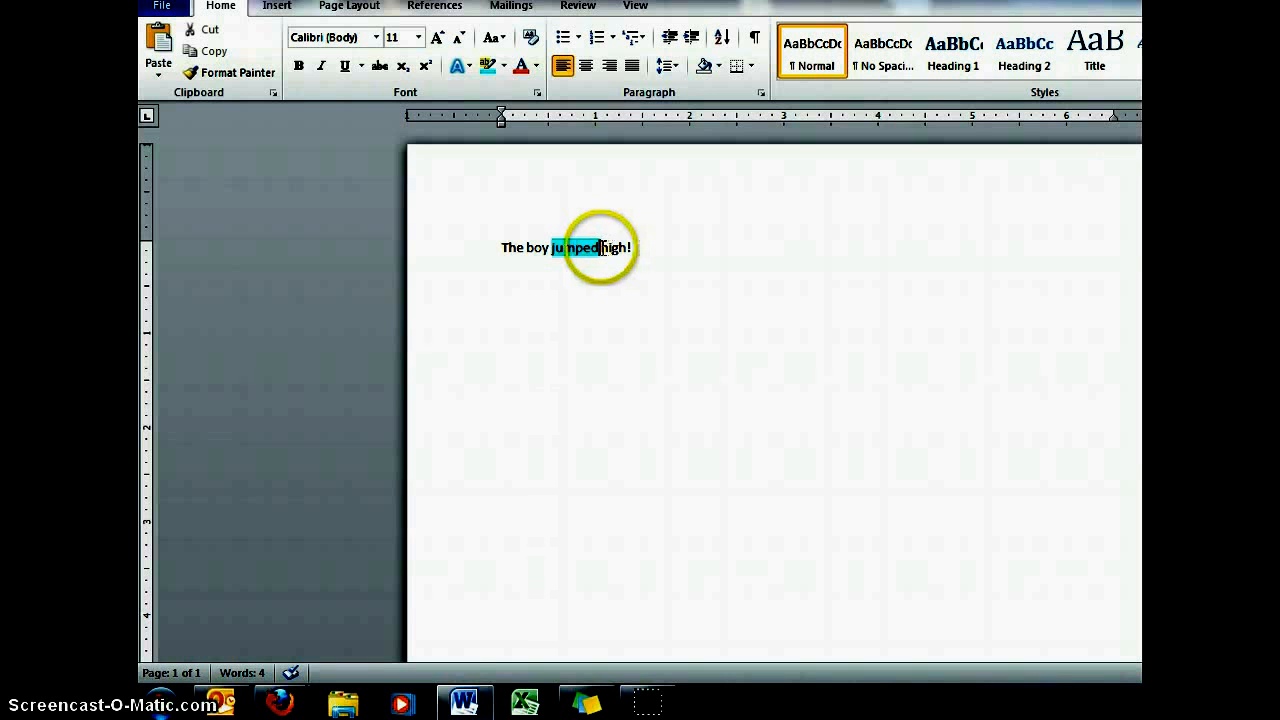
left_click_drag(601, 248, 626, 256)
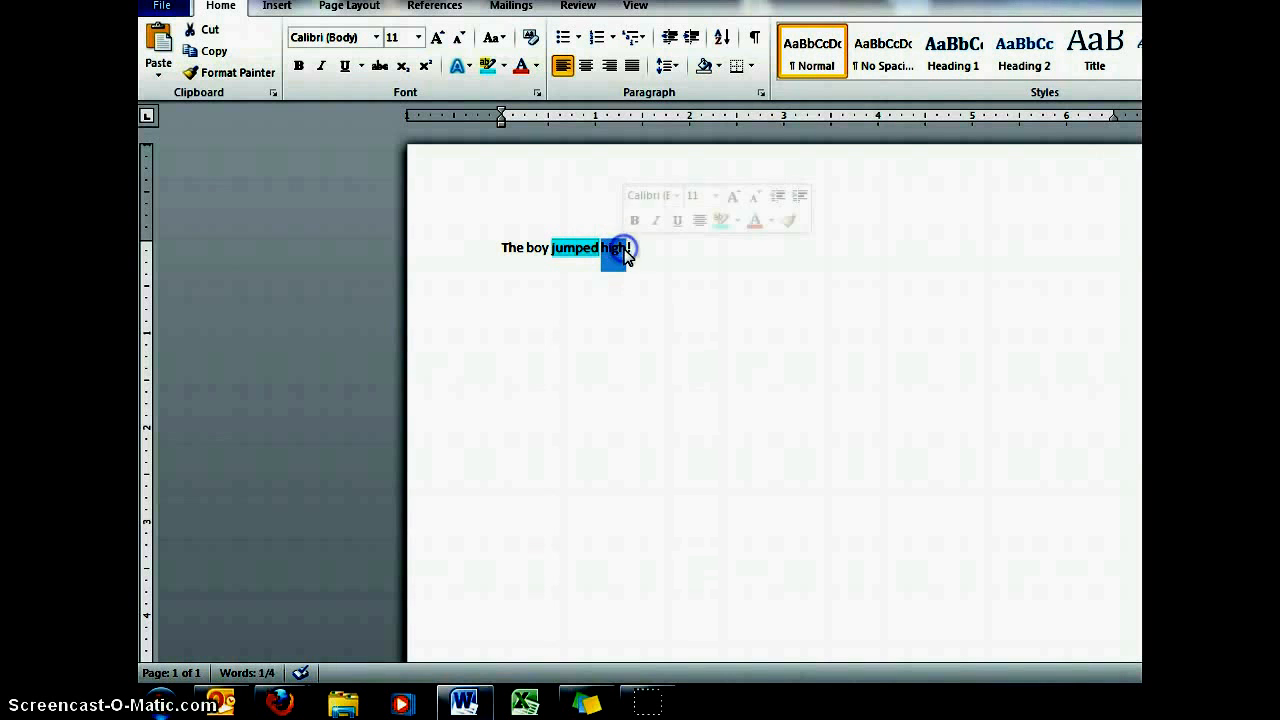
left_click(298, 66)
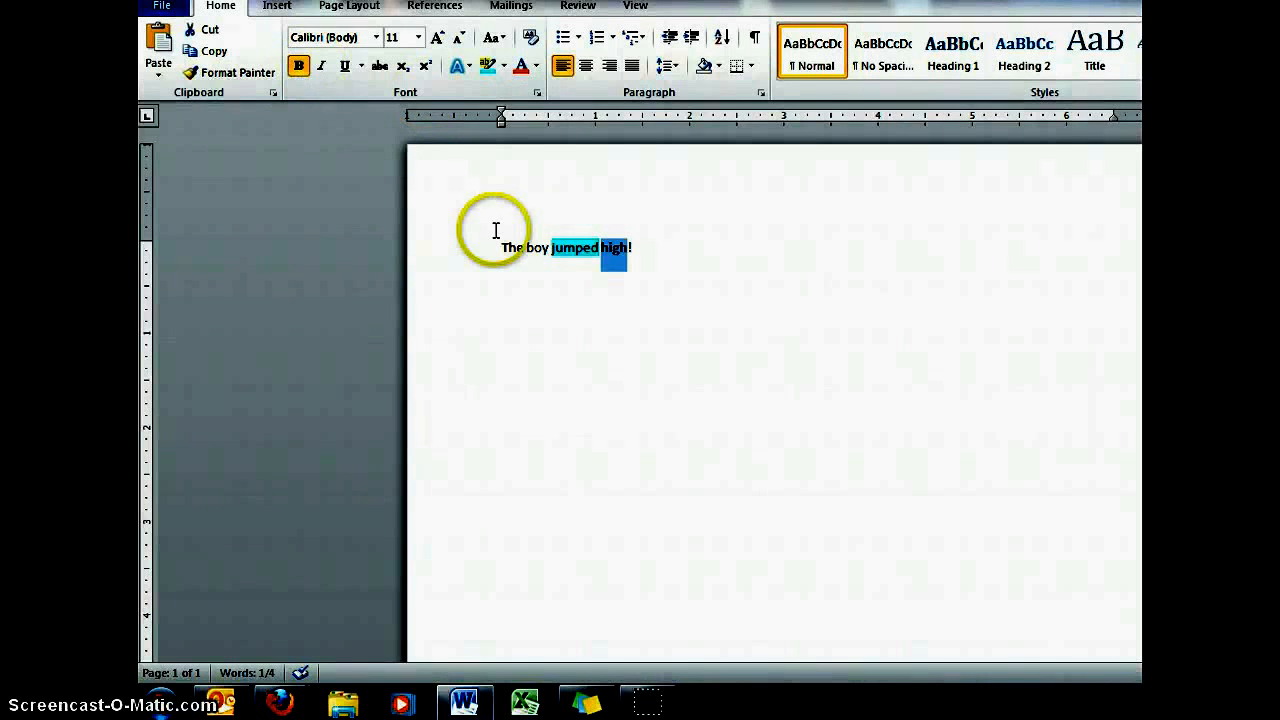
- Add the misspelled word "Incorrecty" after the sentence
left_click(666, 252)
type("I")
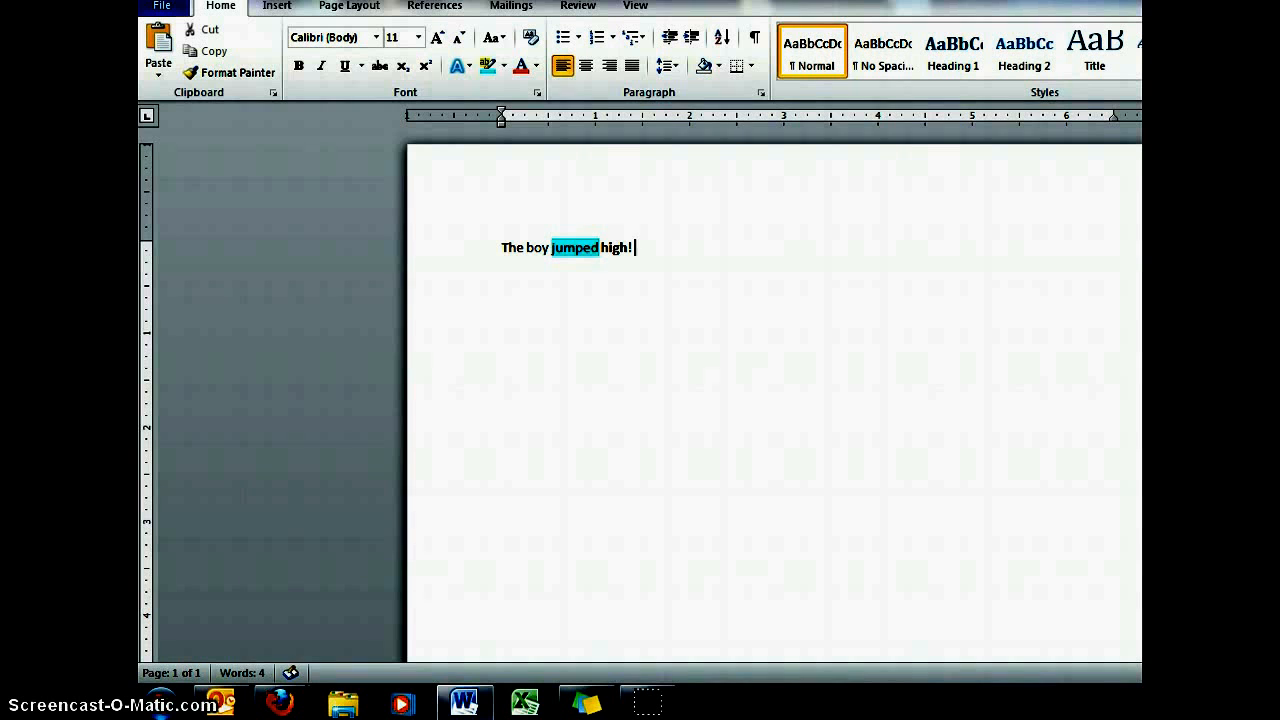
type("ncorrecty")
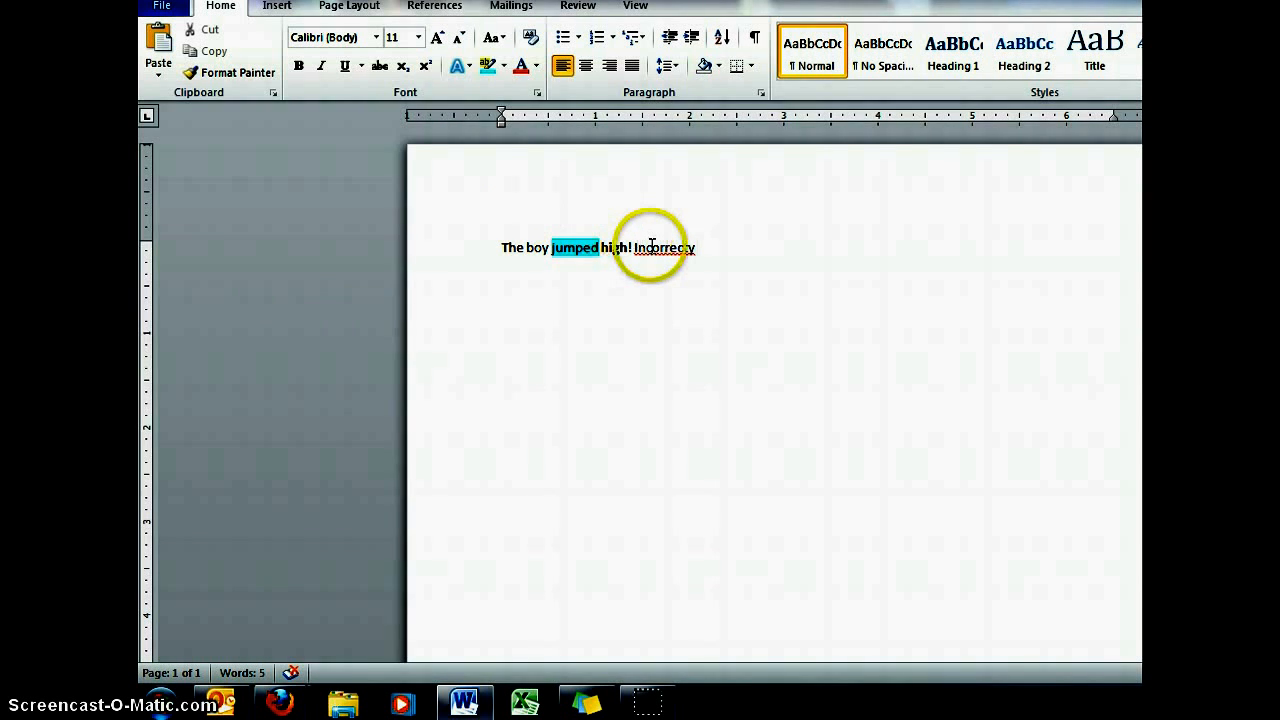
- Correct the misspelling to "Incorrectly" using the spelling suggestion
right_click(652, 247)
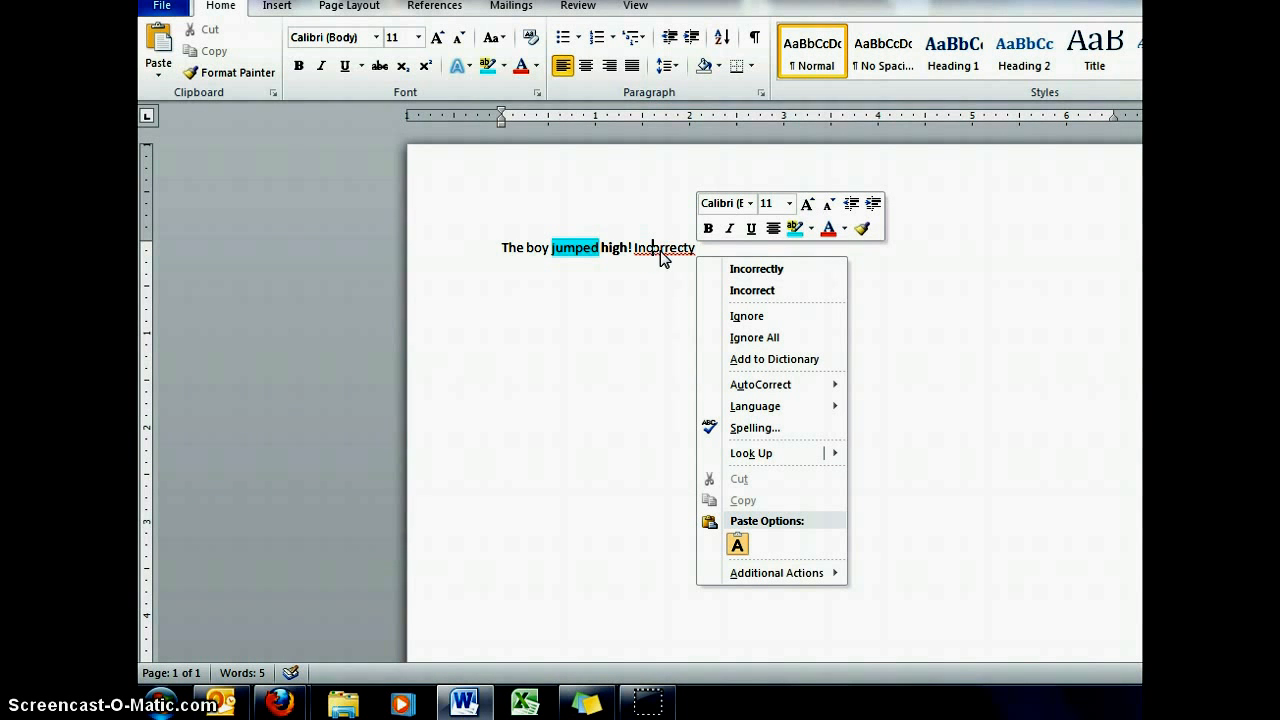
left_click(779, 275)
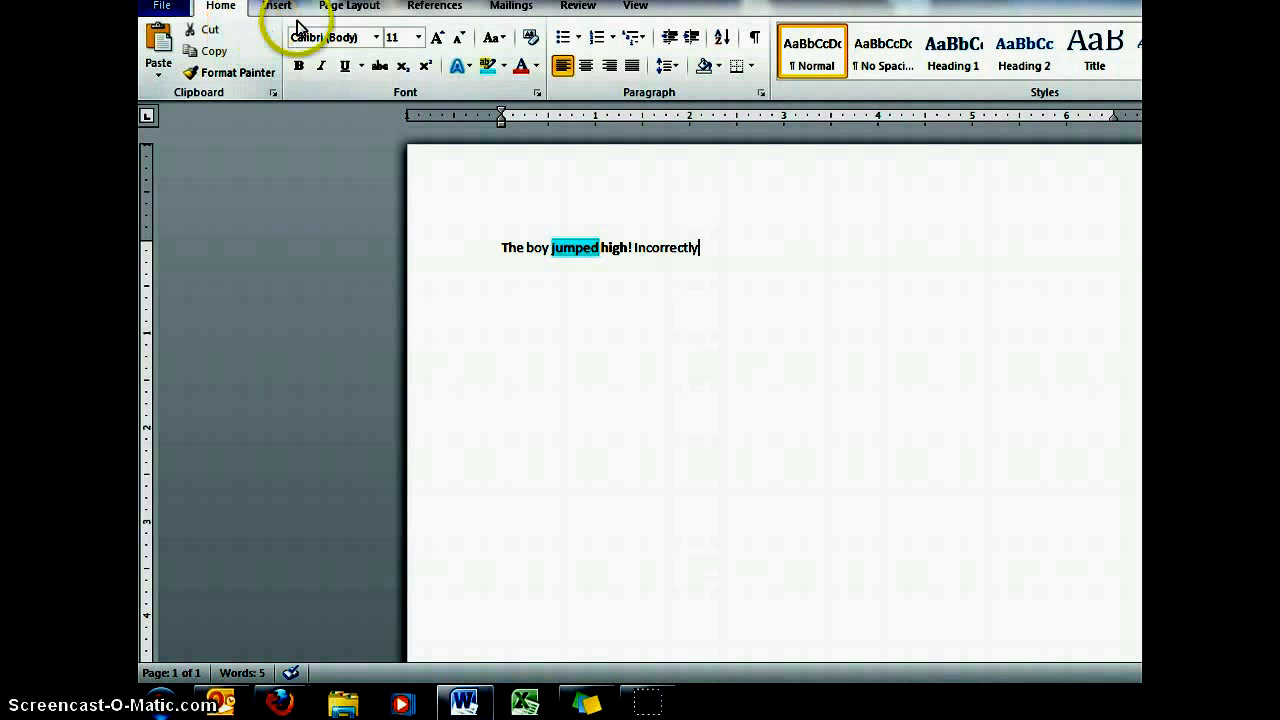
- Open the Word Count statistics for the document
left_click(576, 8)
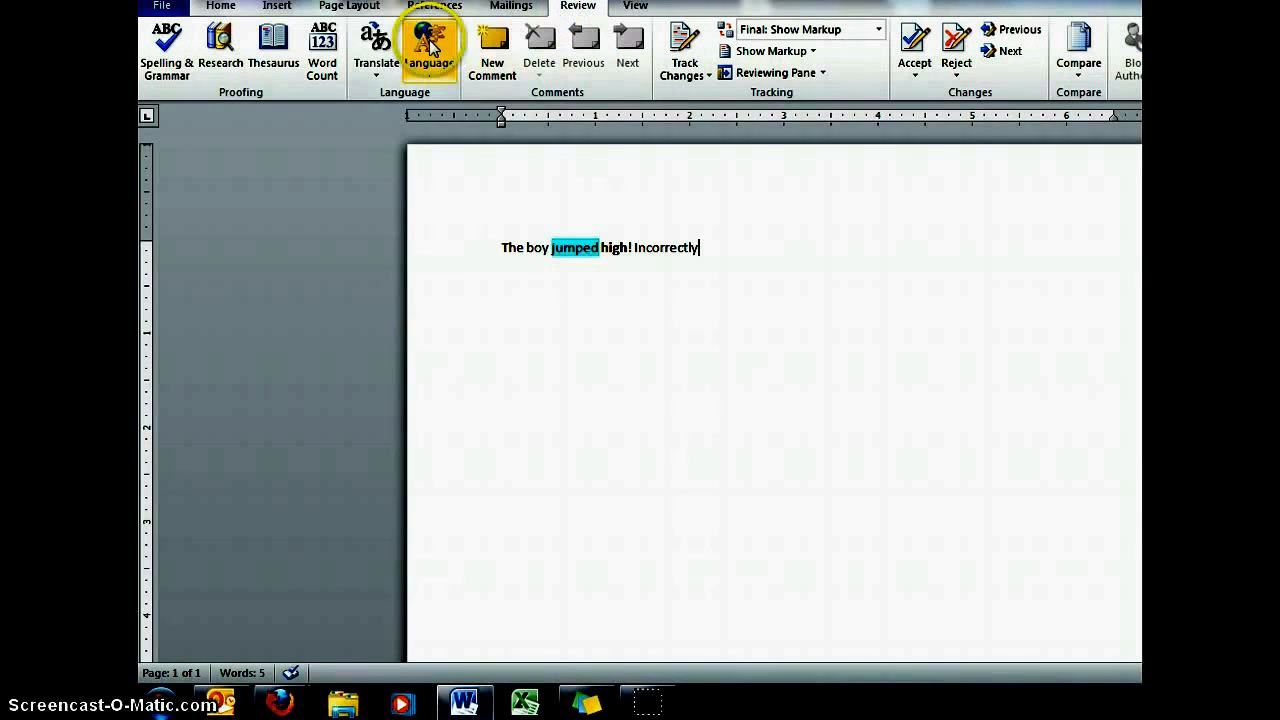
left_click(320, 55)
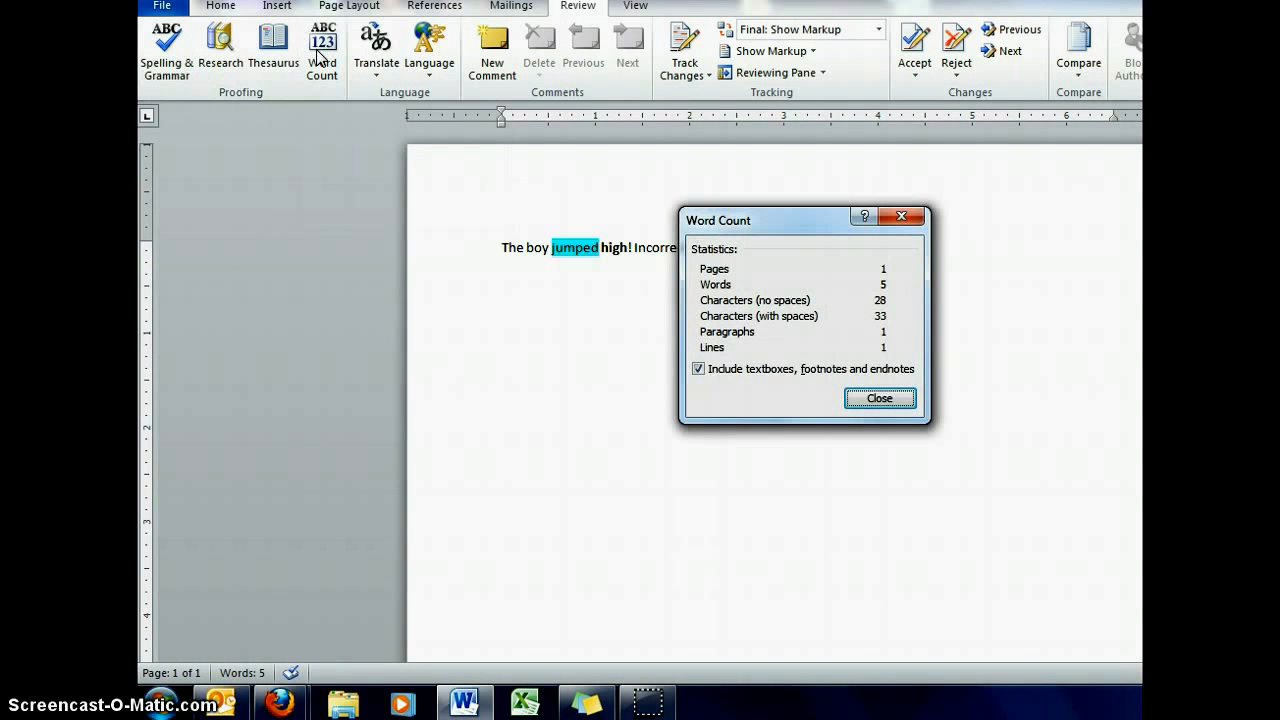